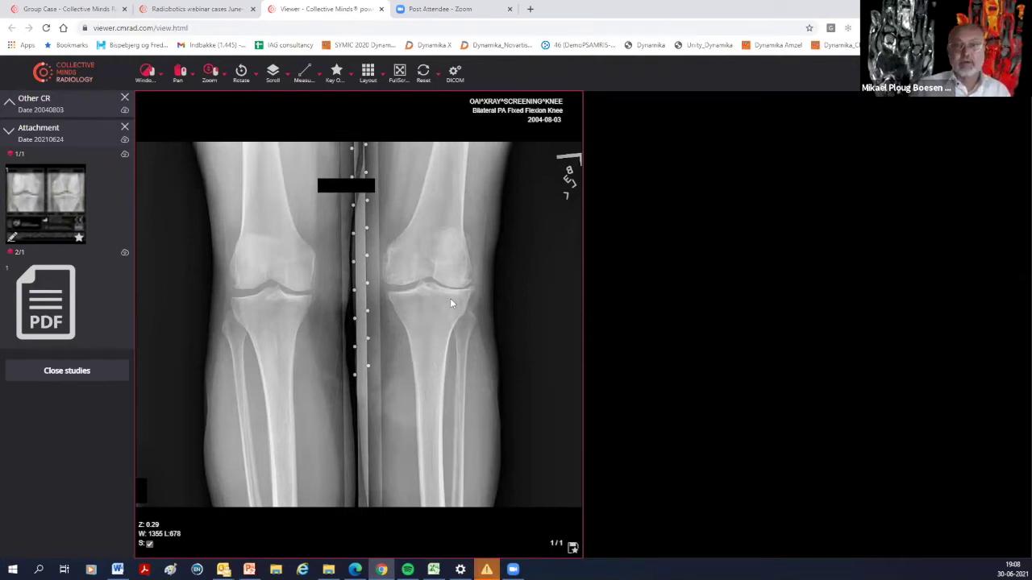
- Enlarge the bilateral PA knee radiograph to fill the viewer and examine the joint spaces and bone margins of both knees
double_click(499, 293)
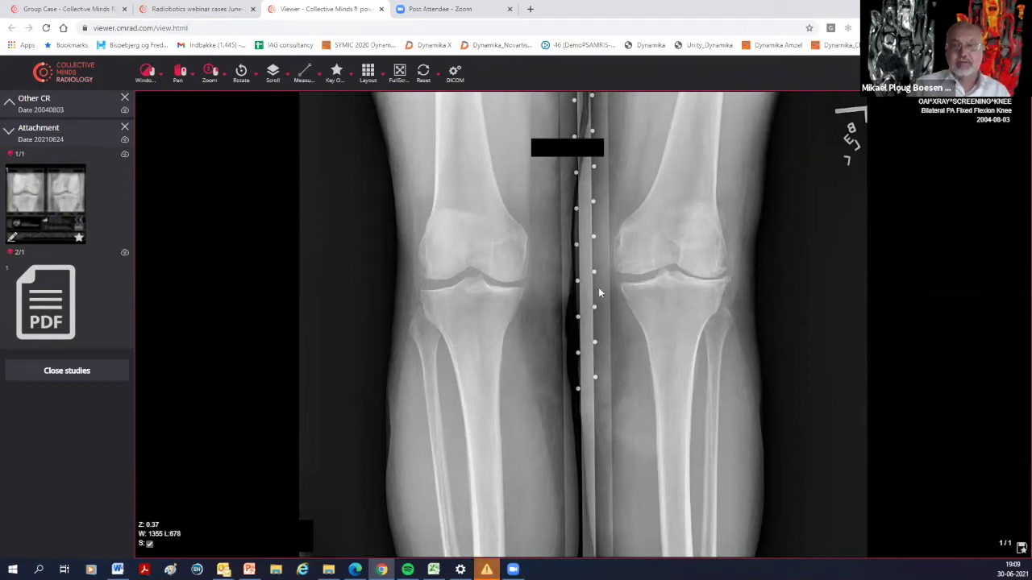
scroll(753, 261, "up", 5)
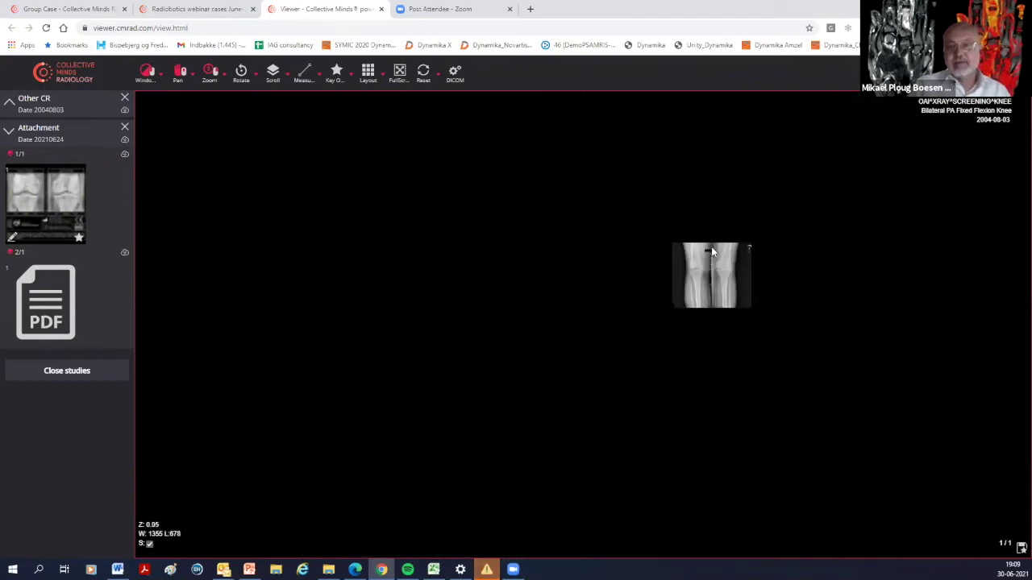
scroll(701, 230, "up", 2)
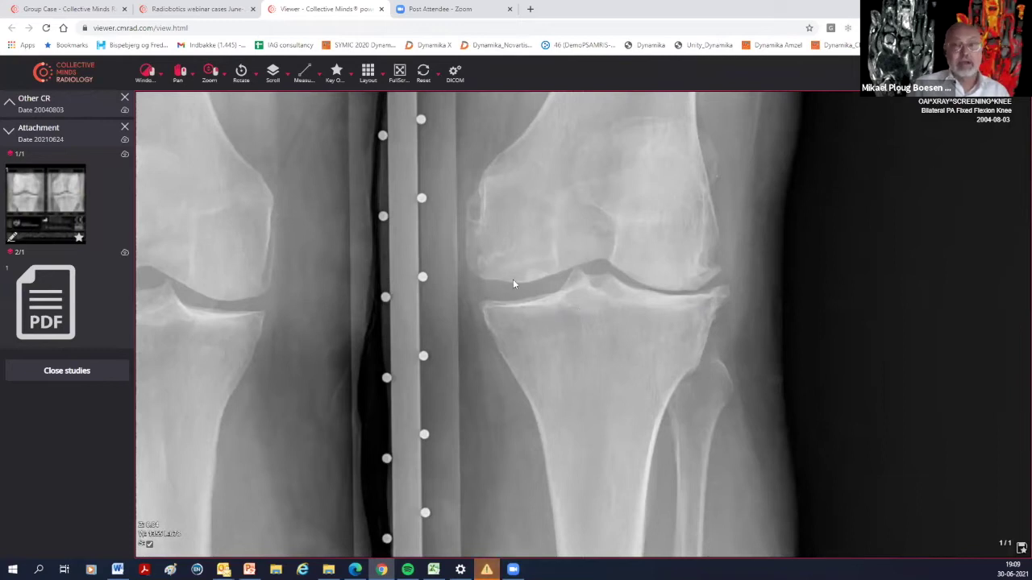
scroll(625, 349, "down", 3)
scroll(614, 322, "up", 3)
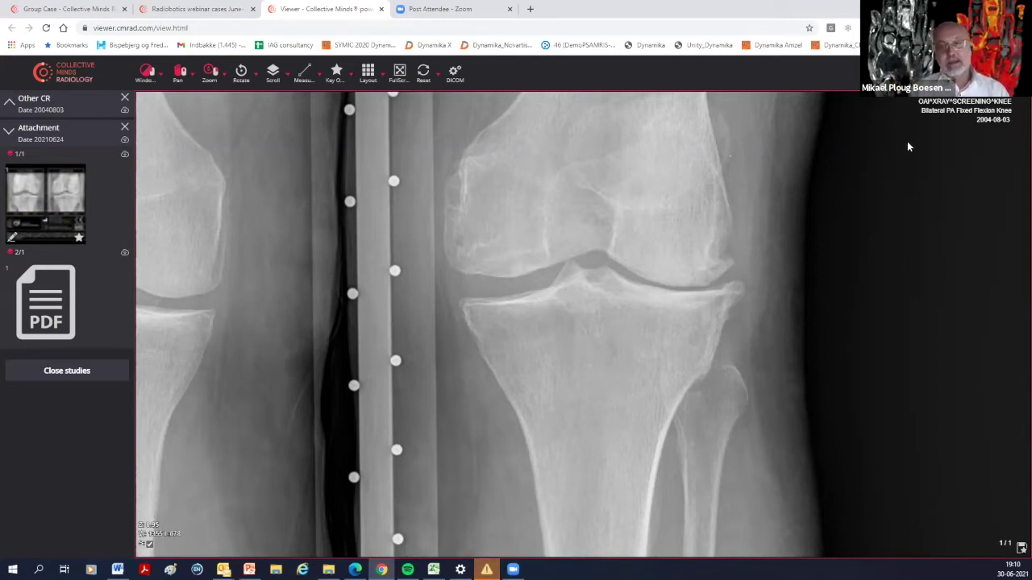
scroll(655, 353, "down", 3)
scroll(661, 364, "up", 2)
scroll(661, 364, "down", 2)
scroll(658, 356, "up", 3)
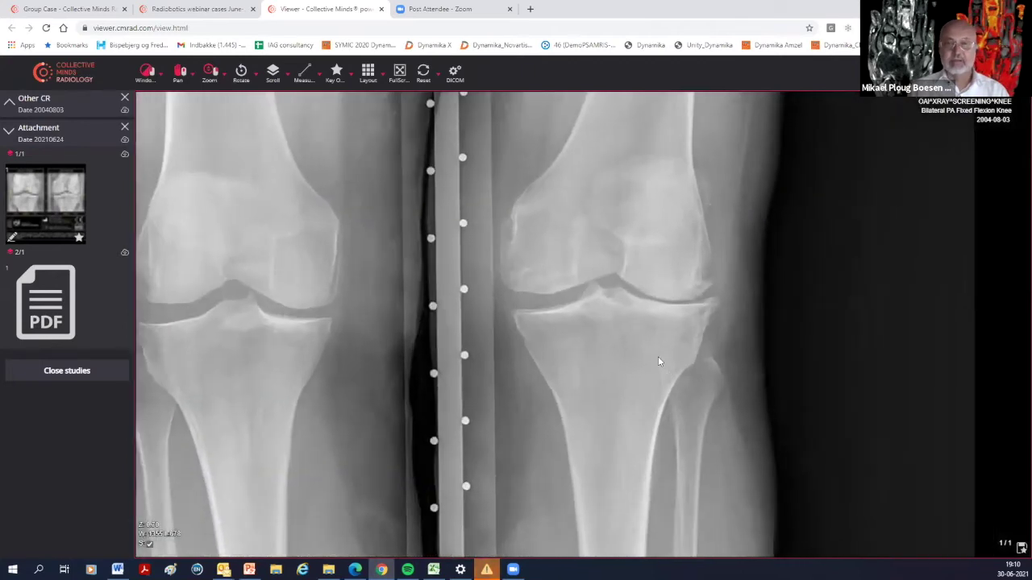
scroll(657, 356, "down", 1)
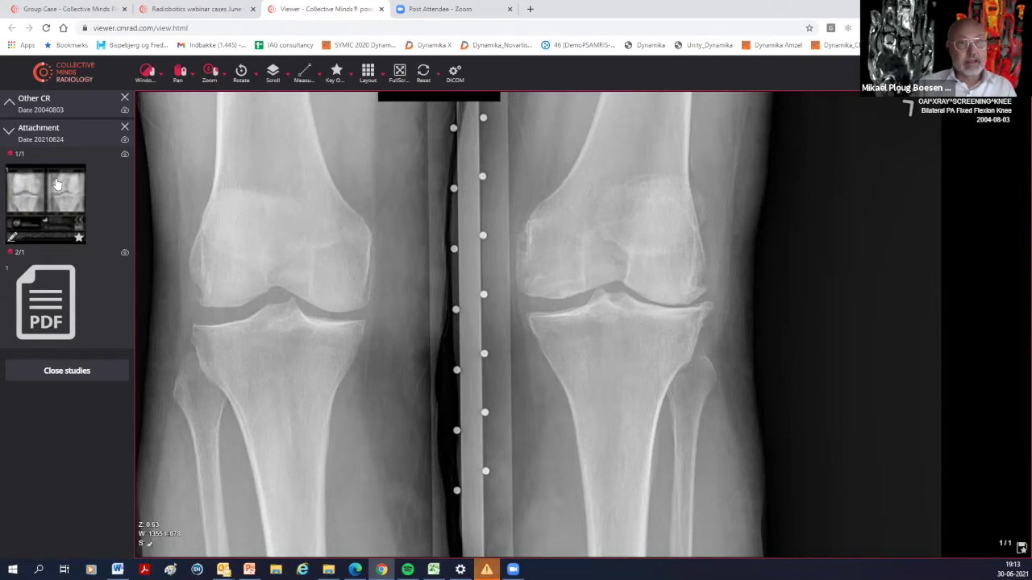
- Expand the Other CR study and show its bilateral PA radiograph side by side with the annotated RBknee attachment image
left_click(40, 115)
left_click_drag(57, 306, 438, 284)
left_click_drag(70, 294, 767, 368)
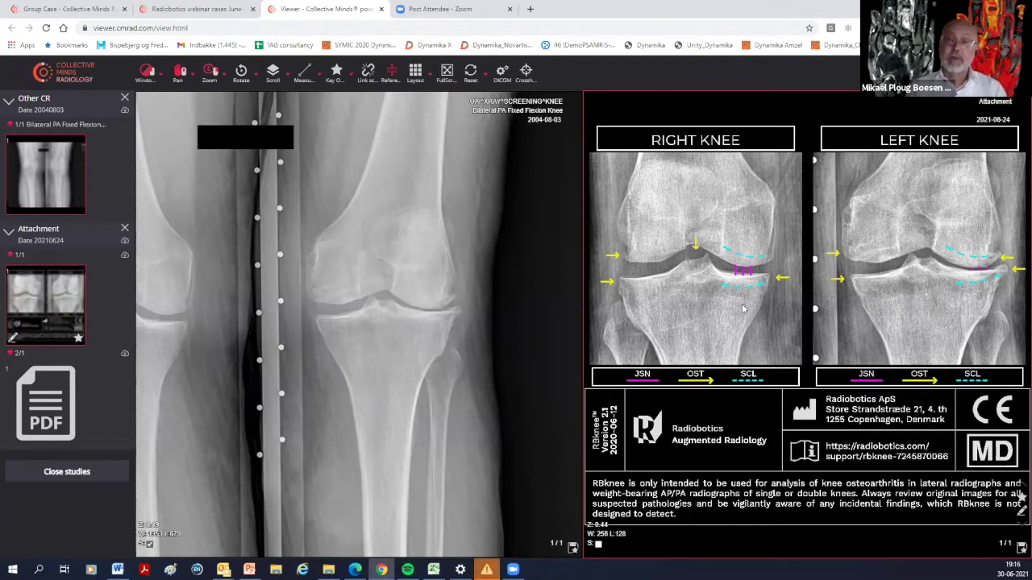
- Replace the annotated image with the attached RBKnee OA Analysis Report PDF beside the radiograph
left_click(9, 101)
left_click(9, 102)
left_click_drag(40, 419, 798, 327)
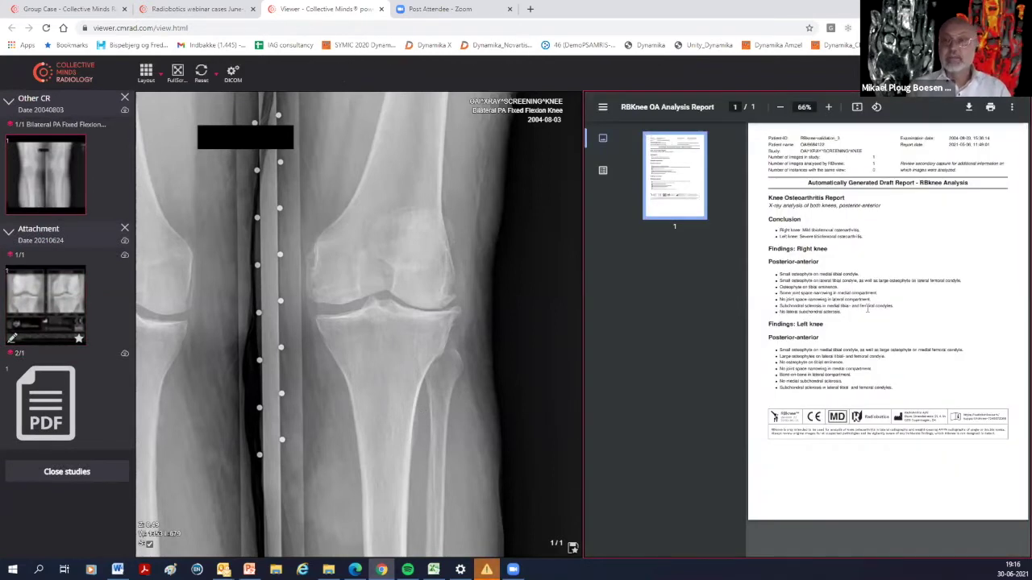
left_click_drag(860, 309, 878, 325)
left_click(901, 314)
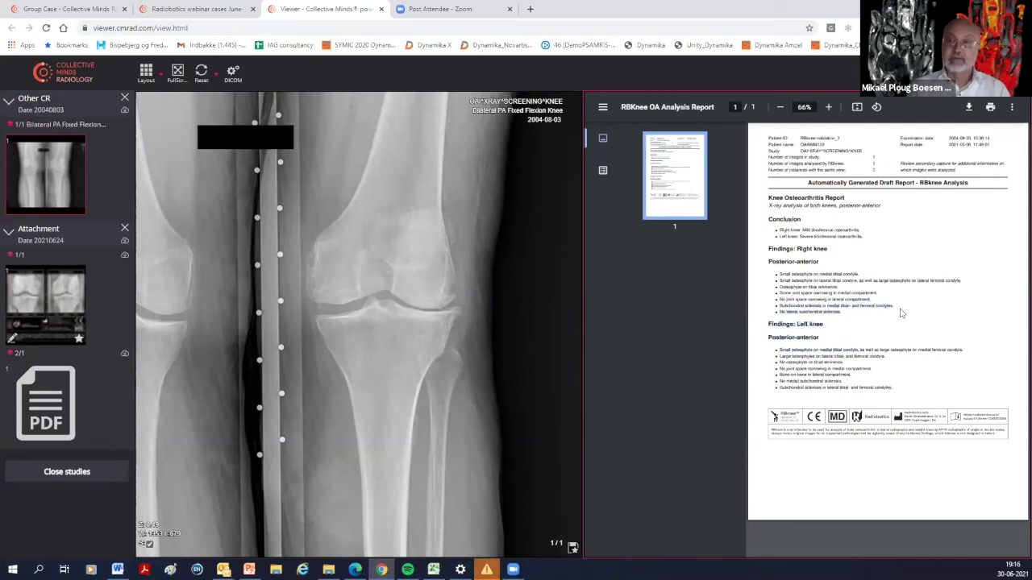
right_click(920, 304)
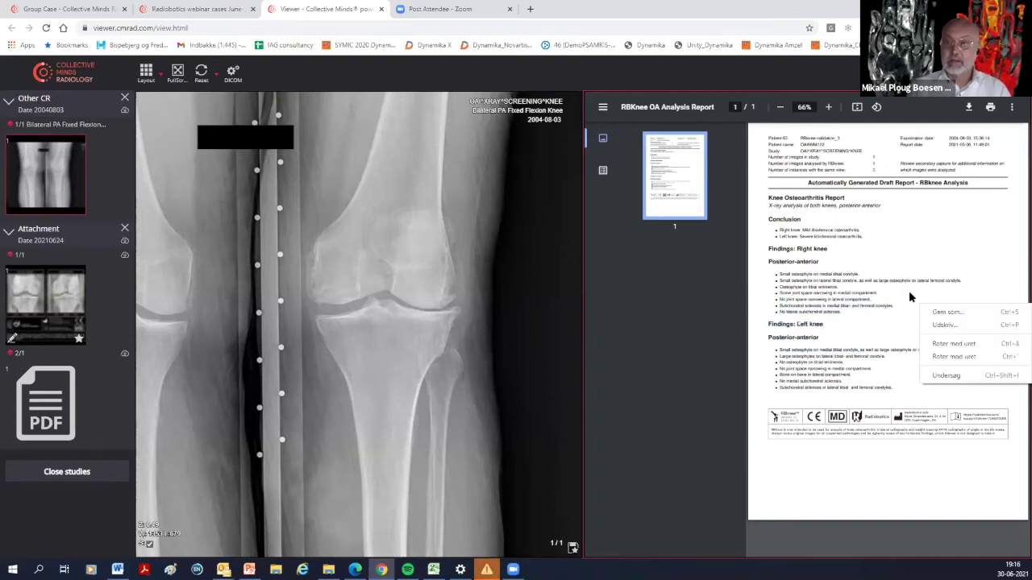
left_click(909, 298)
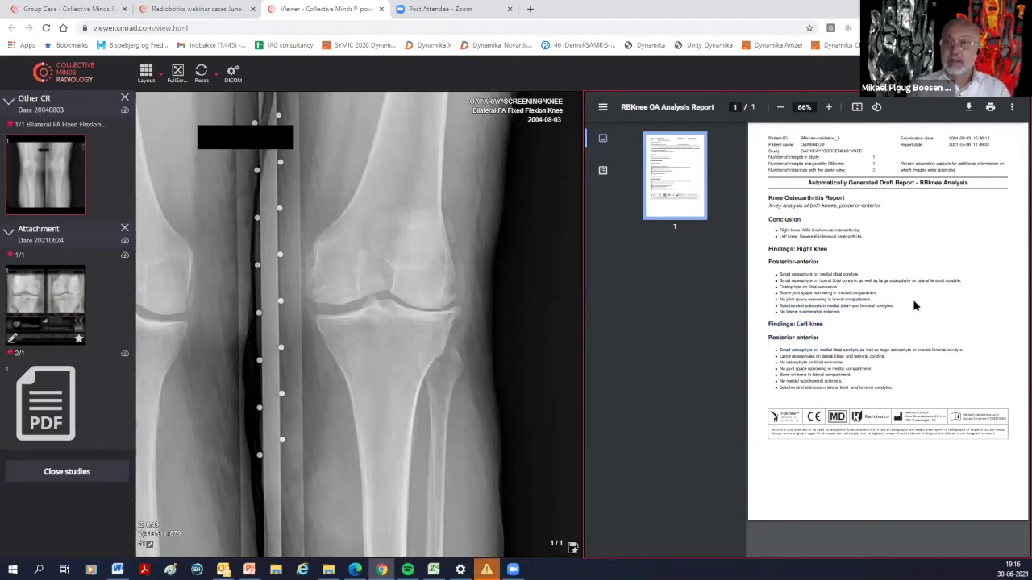
- Set the zoom of the RBKnee OA Analysis Report to 100%
left_click(829, 107)
left_click(829, 107)
left_click(828, 107)
left_click(829, 107)
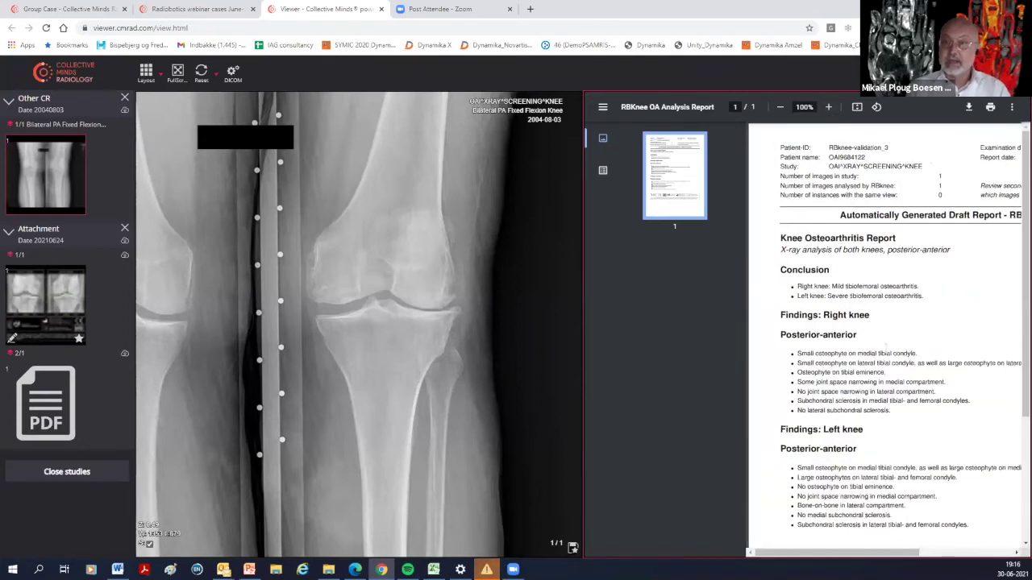
right_click(886, 349)
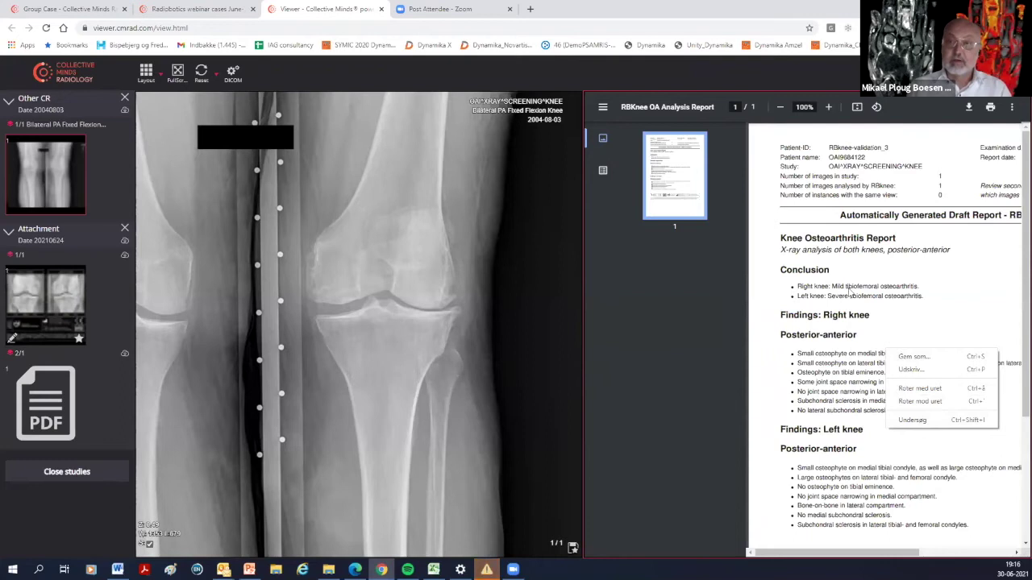
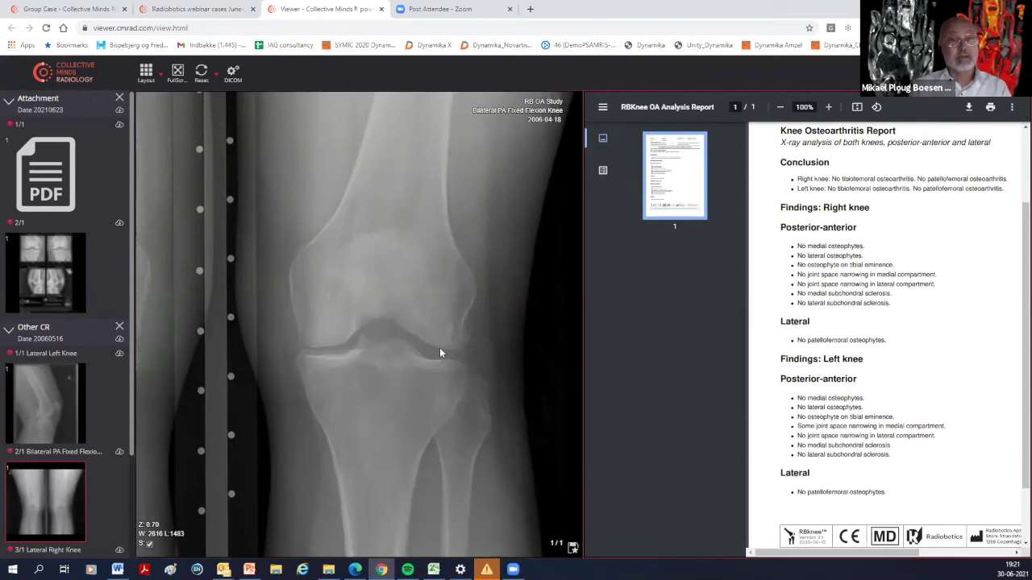
- Display the lateral left knee radiograph beside the RBKnee report in place of the bilateral view
left_click_drag(46, 421, 368, 382)
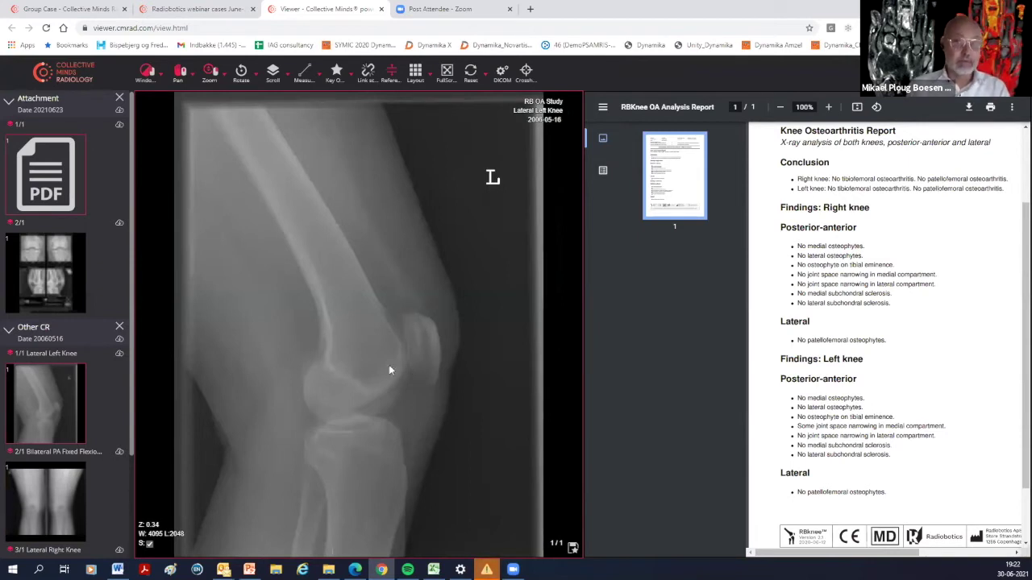
- Open Case 3 from the webinar case collection in review mode and expand its Other CR study
left_click(182, 11)
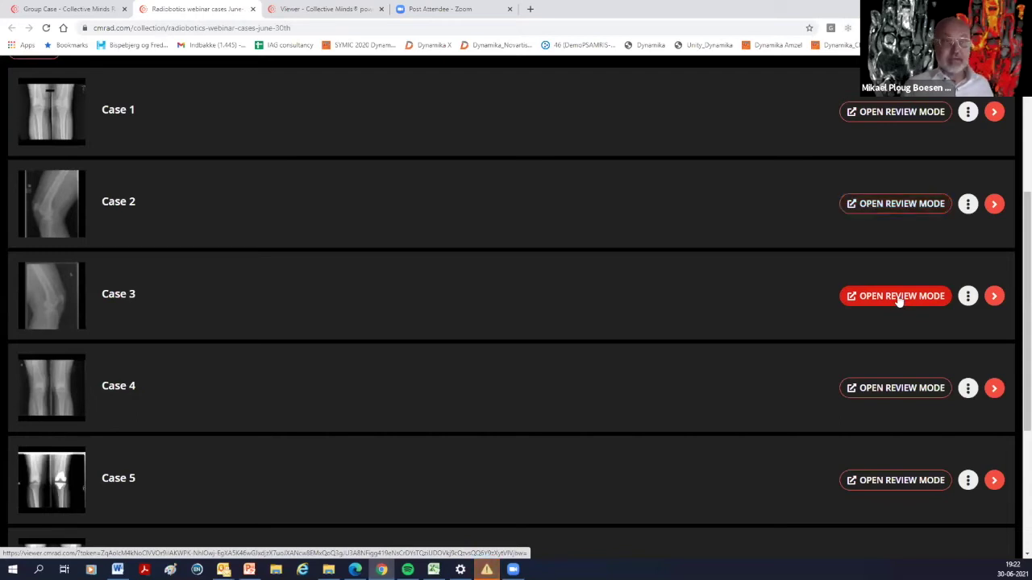
left_click(309, 11)
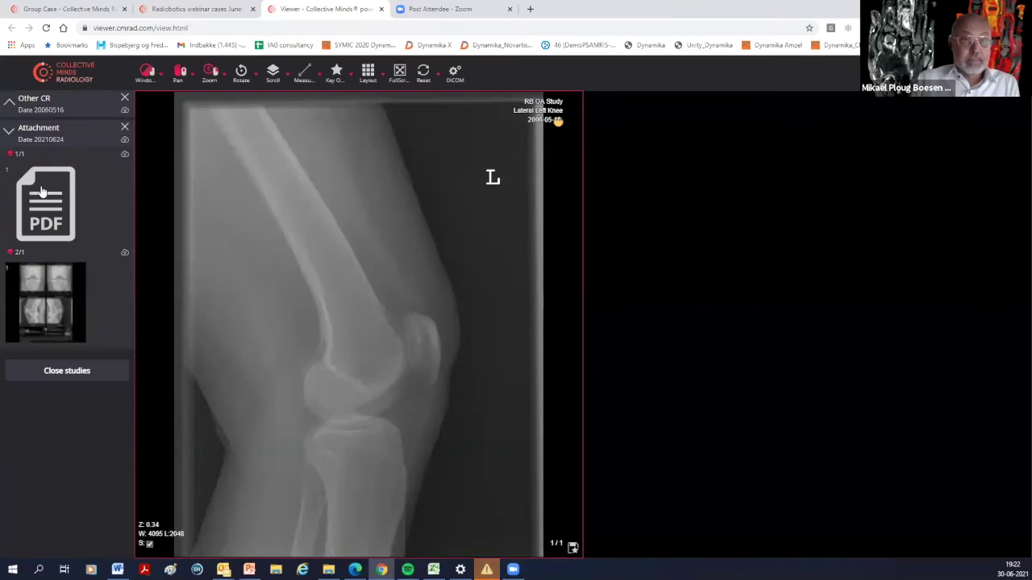
left_click(46, 111)
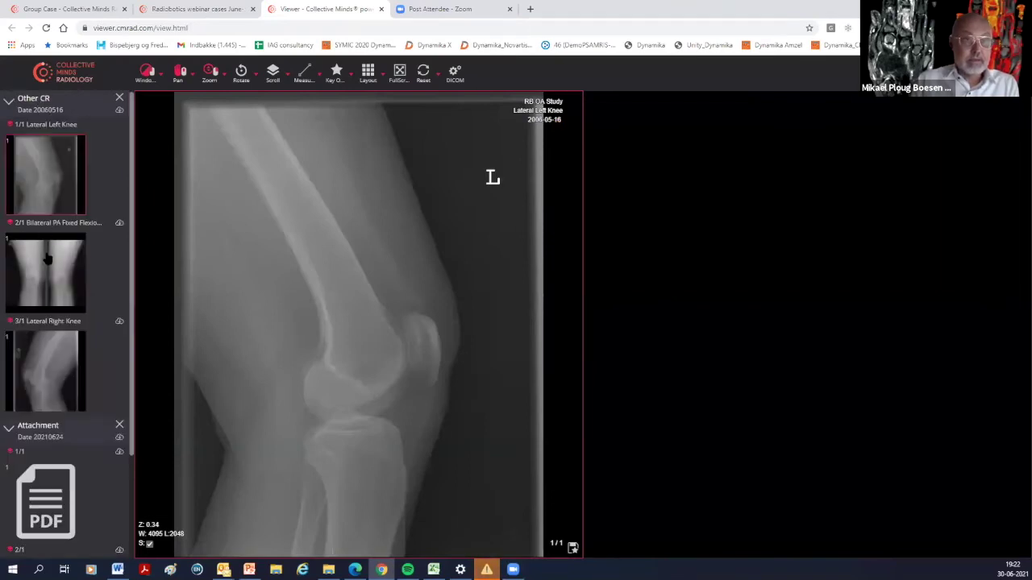
- Show the Case 3 bilateral PA radiograph side by side with its annotated RBknee attachment image
left_click_drag(306, 287, 355, 319)
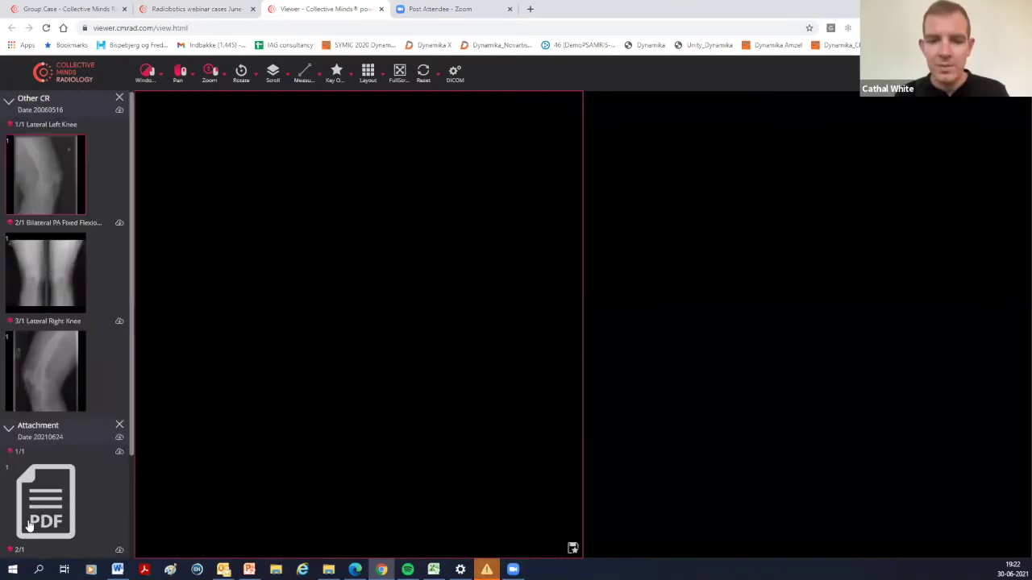
scroll(52, 488, "down", 2)
left_click_drag(48, 471, 843, 400)
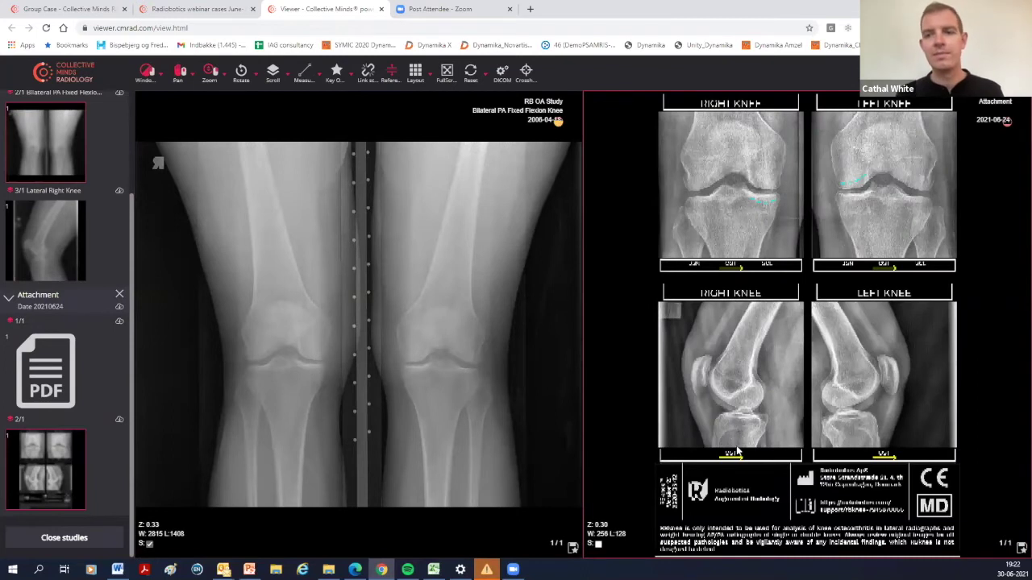
- Examine the left and right knee joint spaces on the Case 3 bilateral radiograph against the sclerosis markings in the annotated image
scroll(472, 438, "down", 2)
scroll(460, 357, "up", 5)
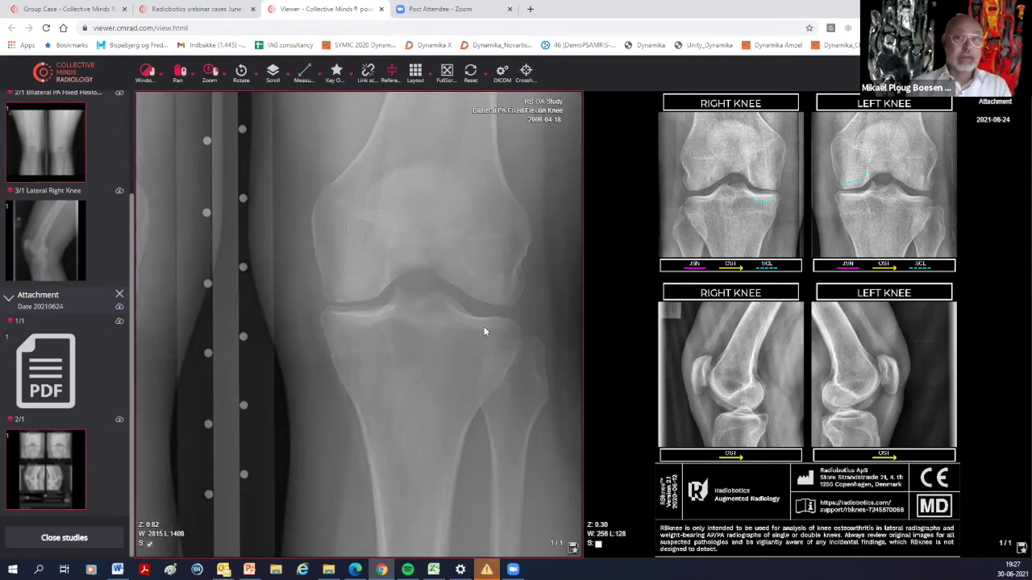
left_click_drag(420, 371, 525, 357)
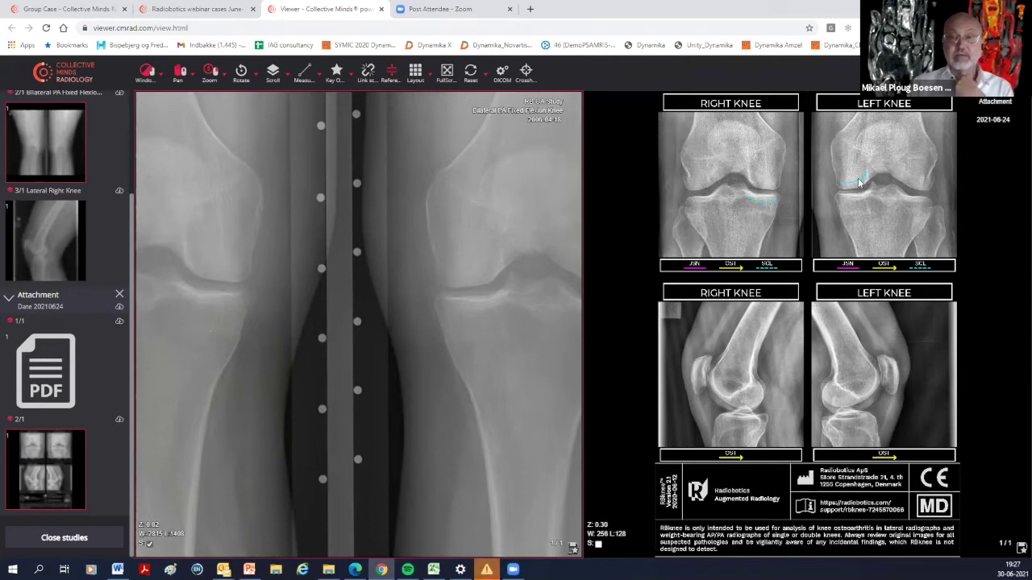
mouse_move(34, 369)
left_mouse_down()
mouse_move(667, 367)
mouse_move(33, 375)
mouse_move(42, 373)
left_mouse_up()
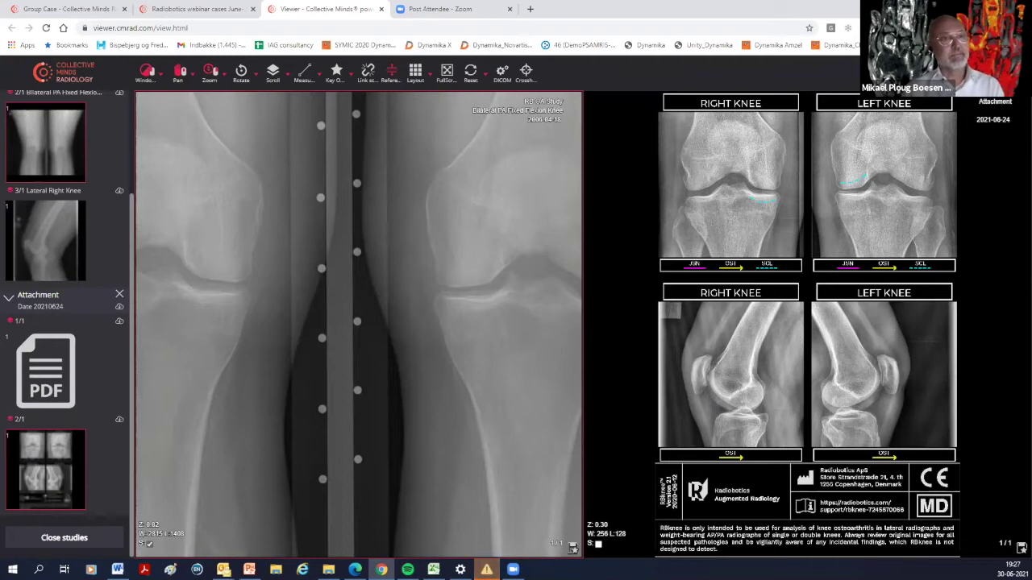
- Return to the case collection and open Case 4 in review mode
left_click(197, 8)
scroll(243, 432, "down", 1)
scroll(244, 428, "down", 1)
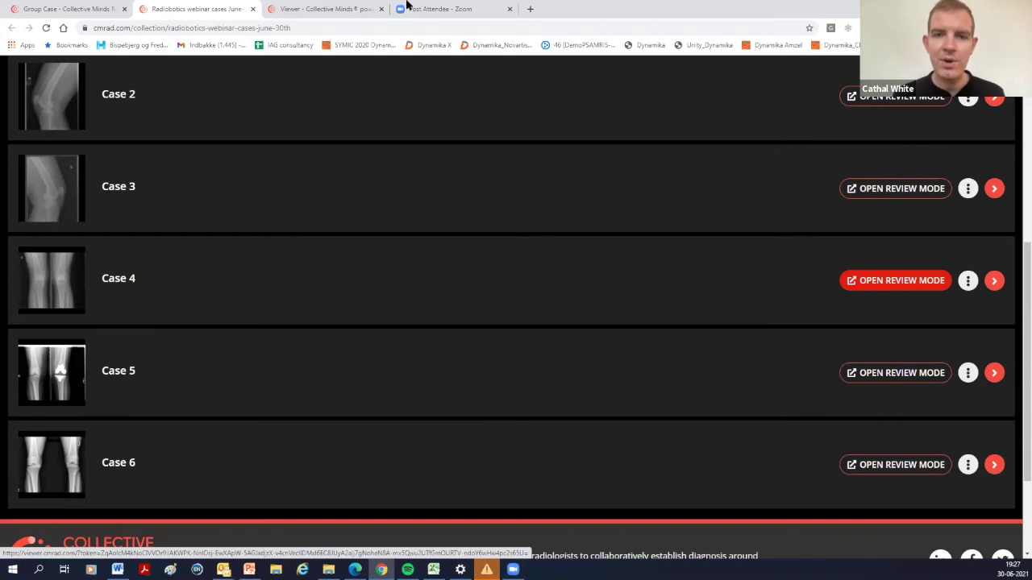
left_click(323, 13)
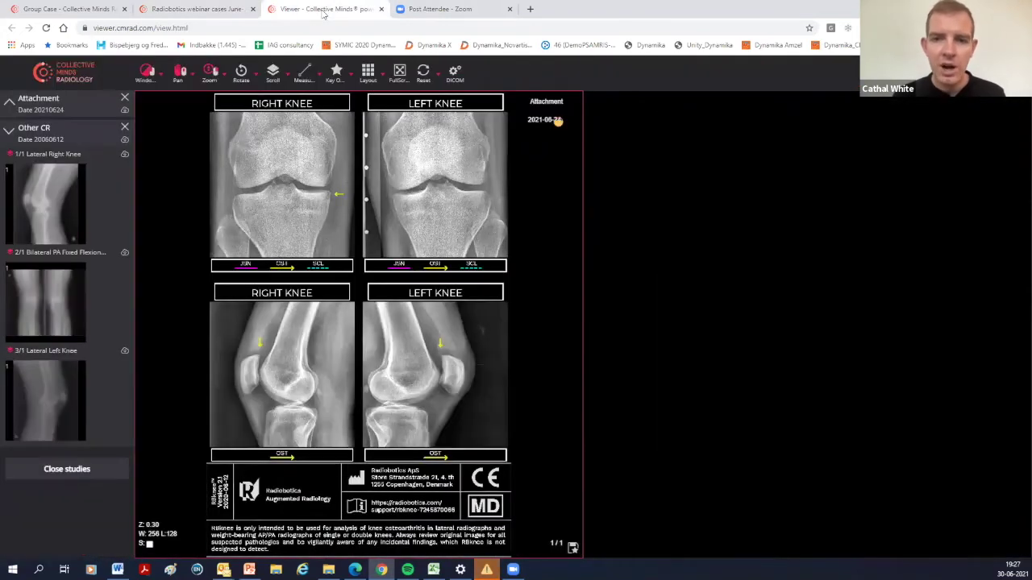
- Show the Case 4 bilateral PA radiograph side by side with the annotated RBknee image from its Attachment study
left_click_drag(47, 322, 399, 320)
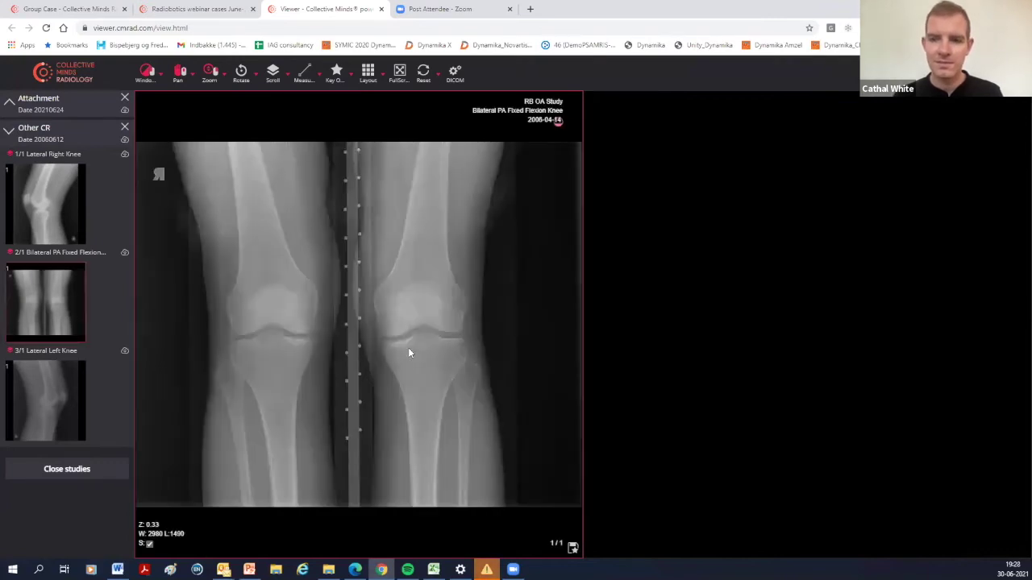
scroll(411, 342, "up", 2)
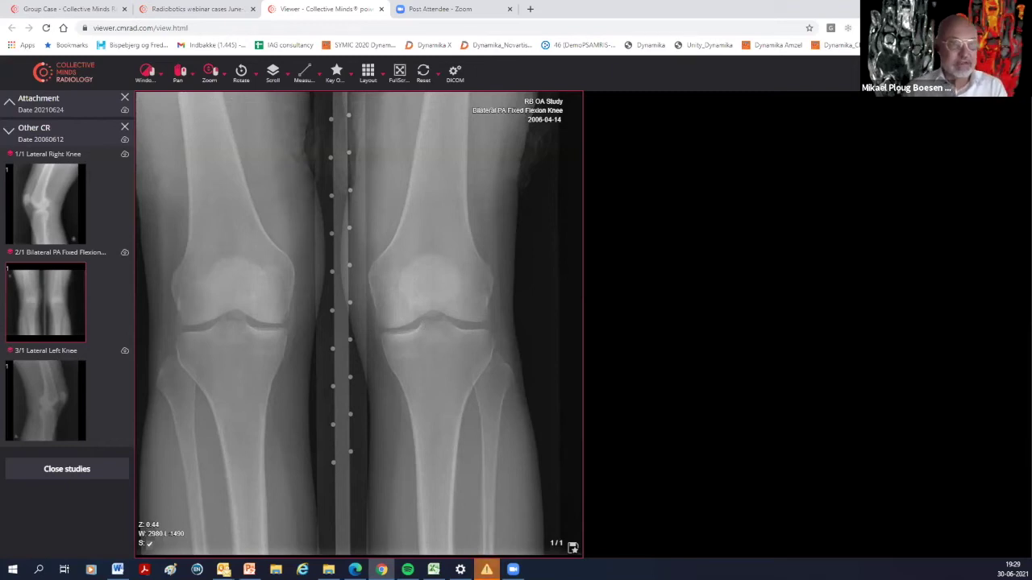
left_click(55, 110)
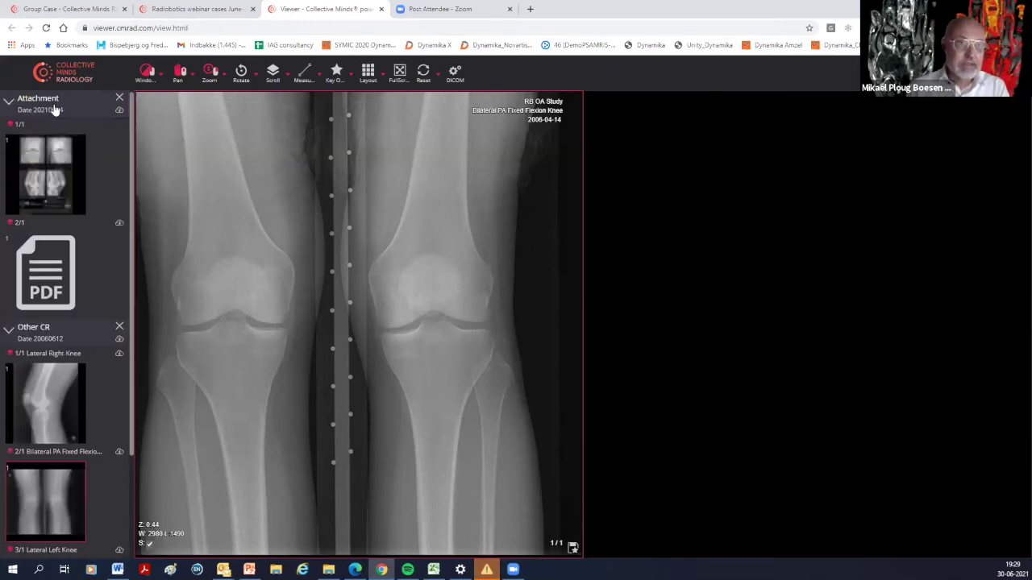
left_click(908, 388)
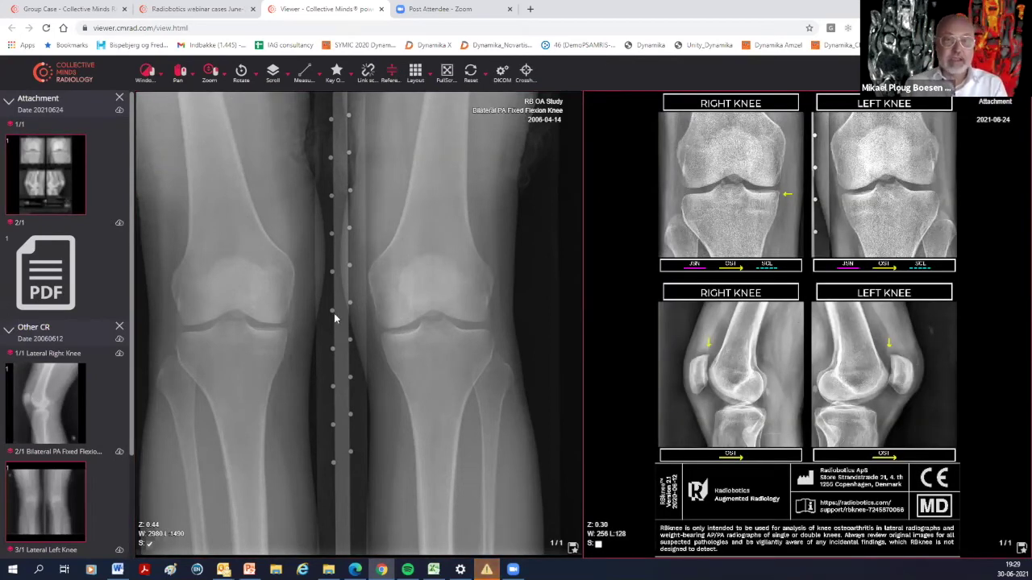
- Examine the left and right knee joint margins on the Case 4 bilateral radiograph against the marked osteophyte
left_click_drag(413, 350, 379, 300)
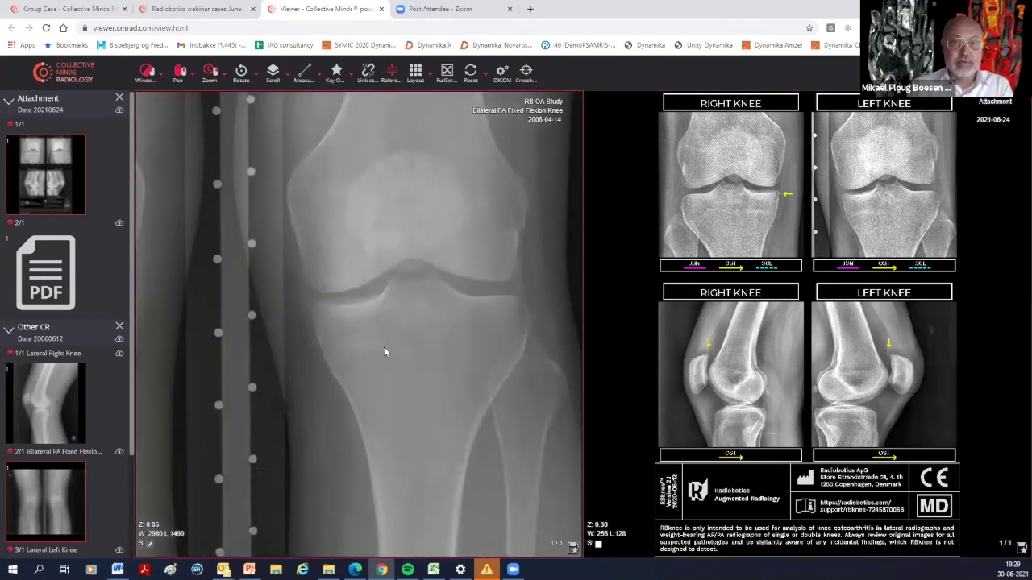
left_click_drag(384, 352, 387, 351)
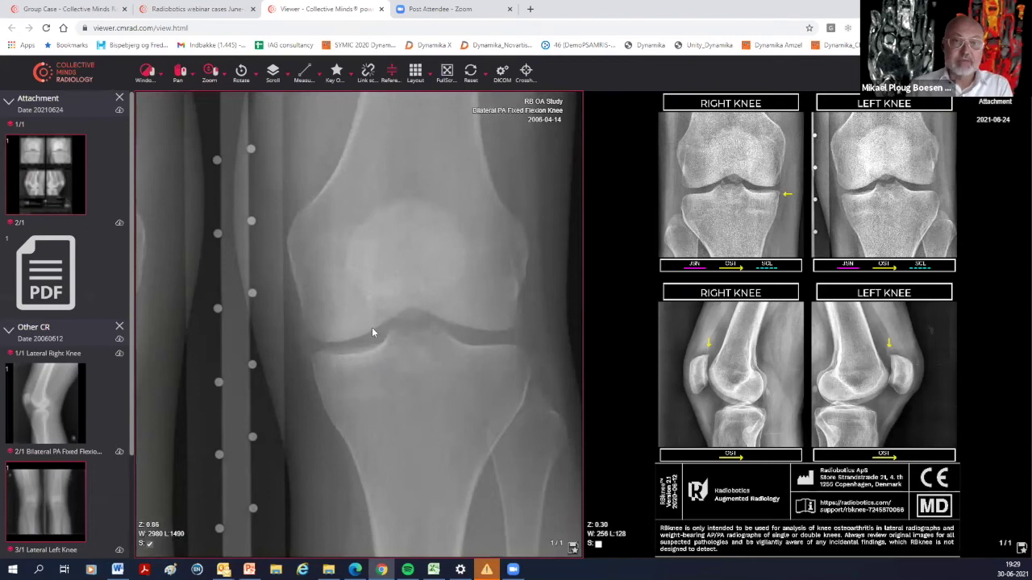
left_click_drag(445, 379, 610, 367)
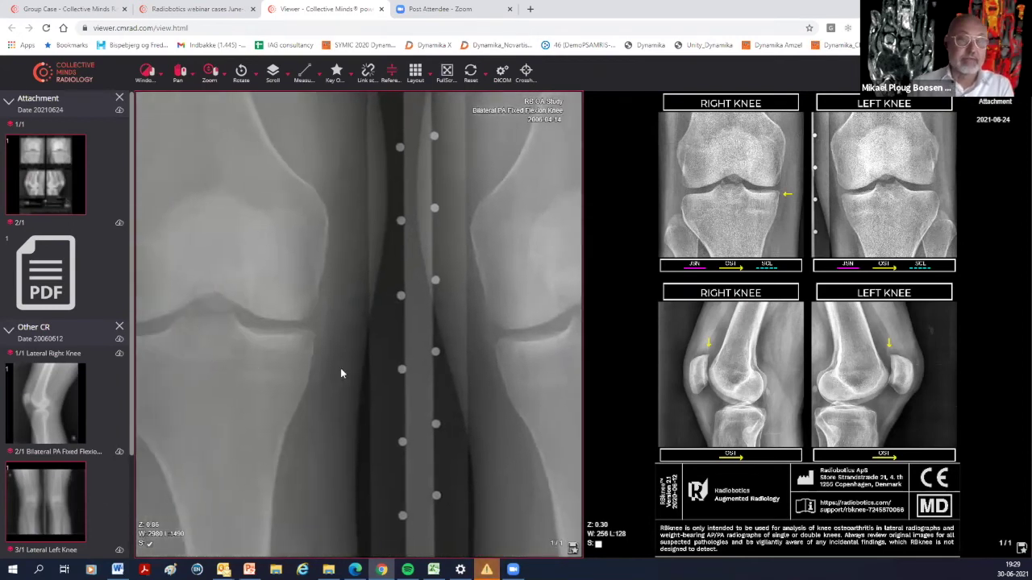
left_click_drag(343, 364, 275, 333)
- Display the Case 4 lateral right knee radiograph and then the lateral left knee radiograph beside the annotated image
left_click_drag(24, 435, 266, 384)
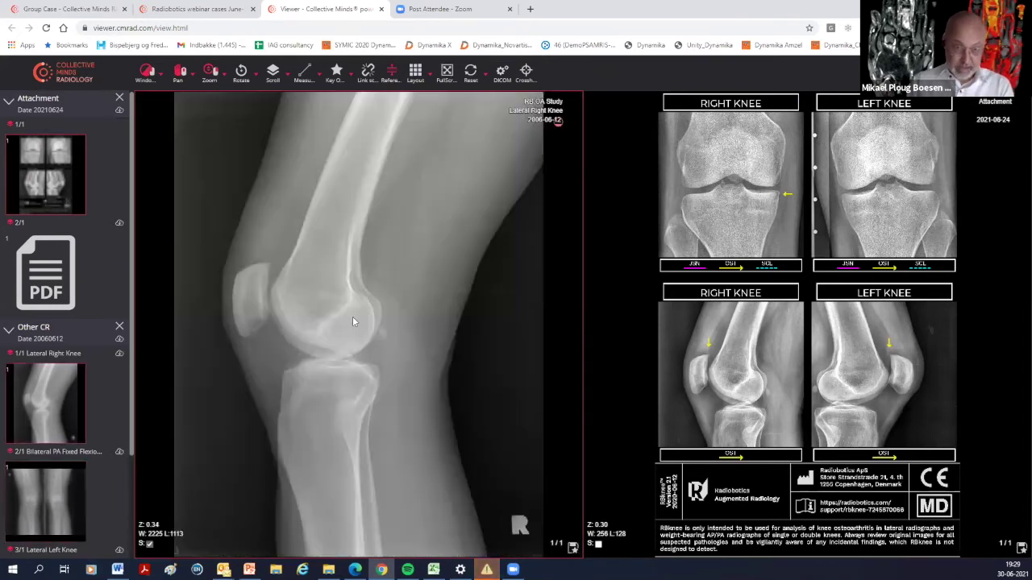
scroll(81, 451, "down", 3)
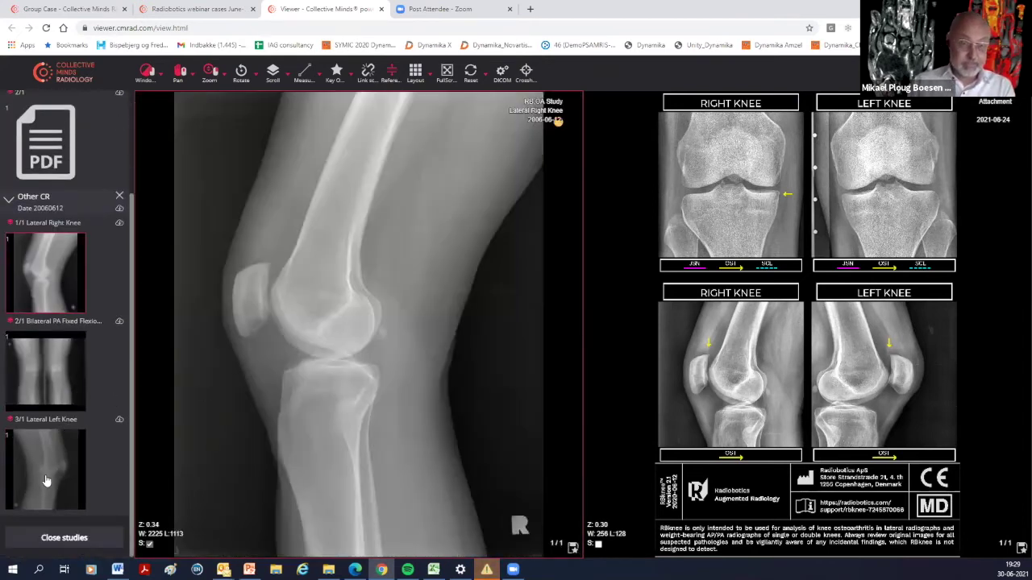
left_click_drag(46, 481, 357, 323)
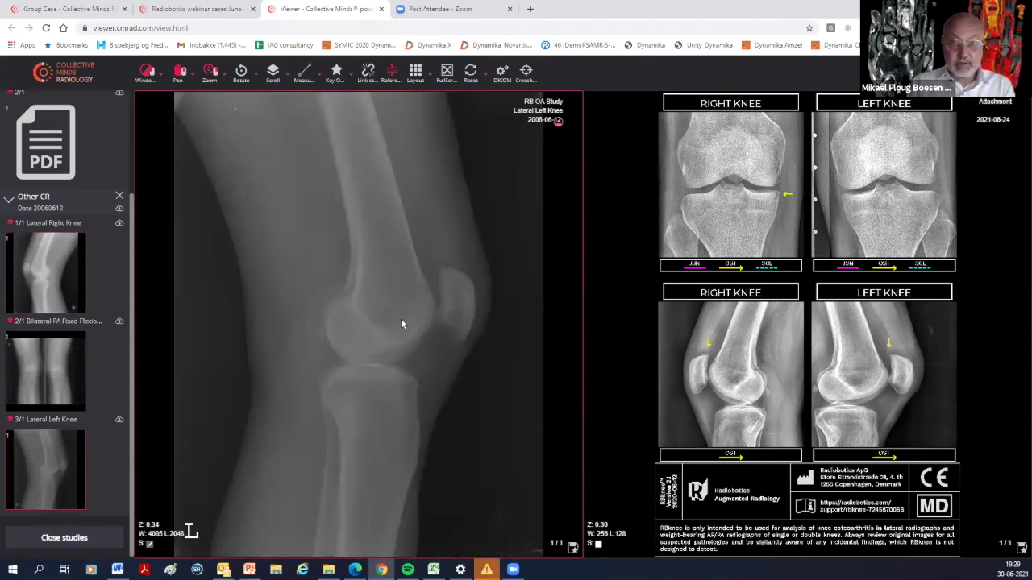
- Display the Case 4 lateral right knee radiograph beside the annotated image, windowed to about W 2225, L 1113, and inspect the patella
left_click_drag(31, 261, 405, 388)
left_click_drag(394, 295, 564, 218)
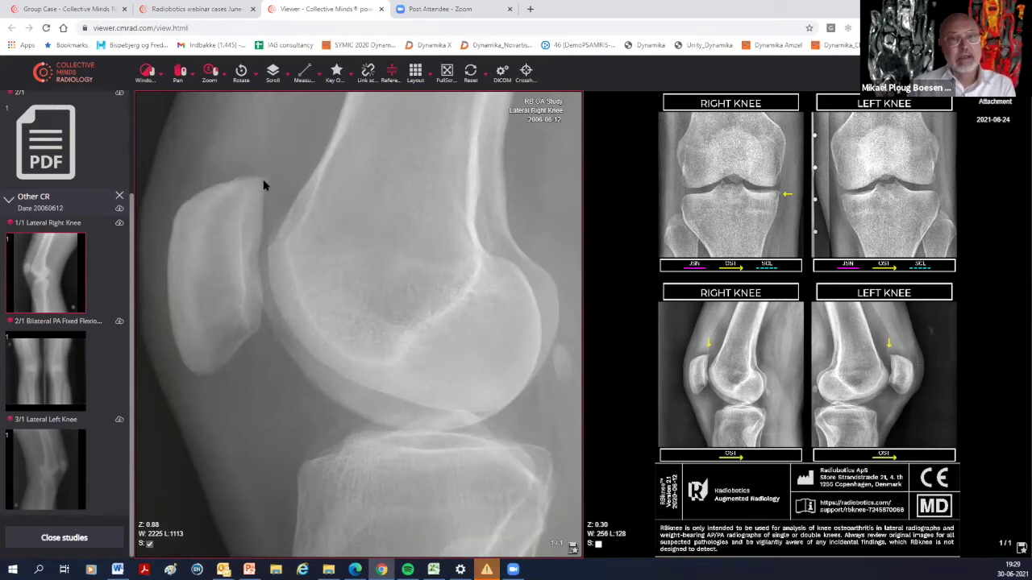
scroll(350, 265, "down", 5)
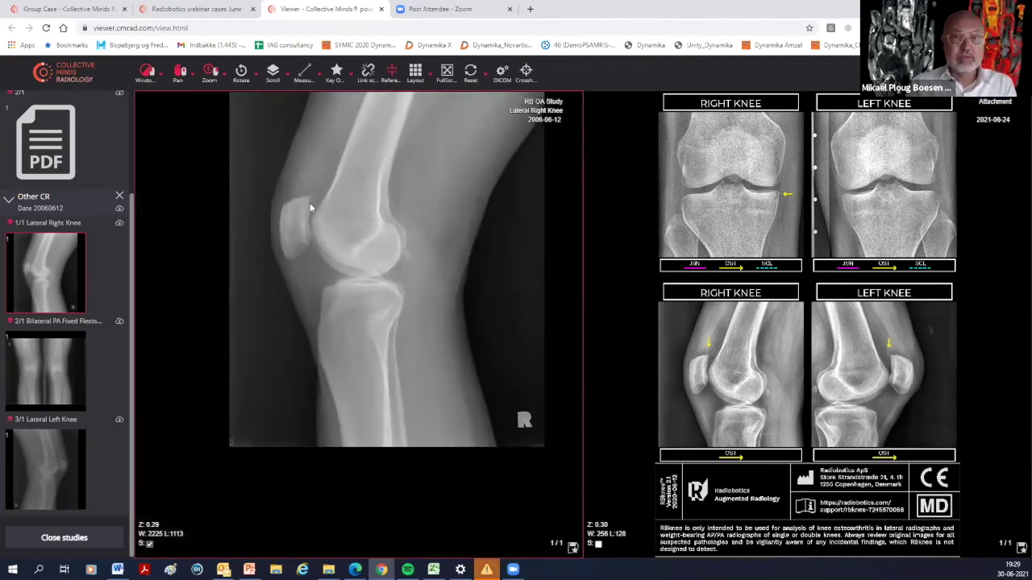
scroll(342, 216, "up", 2)
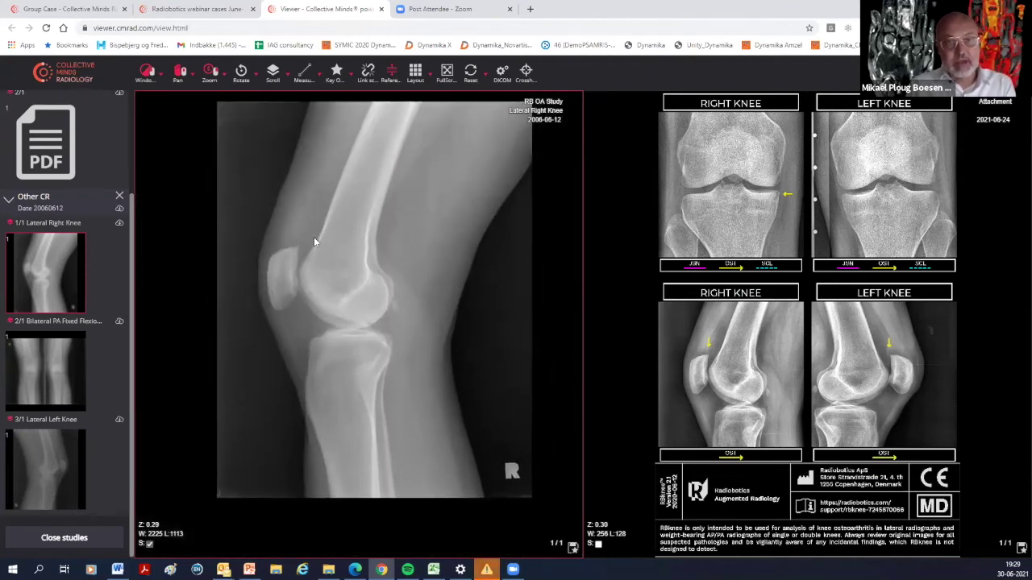
scroll(315, 237, "down", 3)
scroll(323, 203, "up", 3)
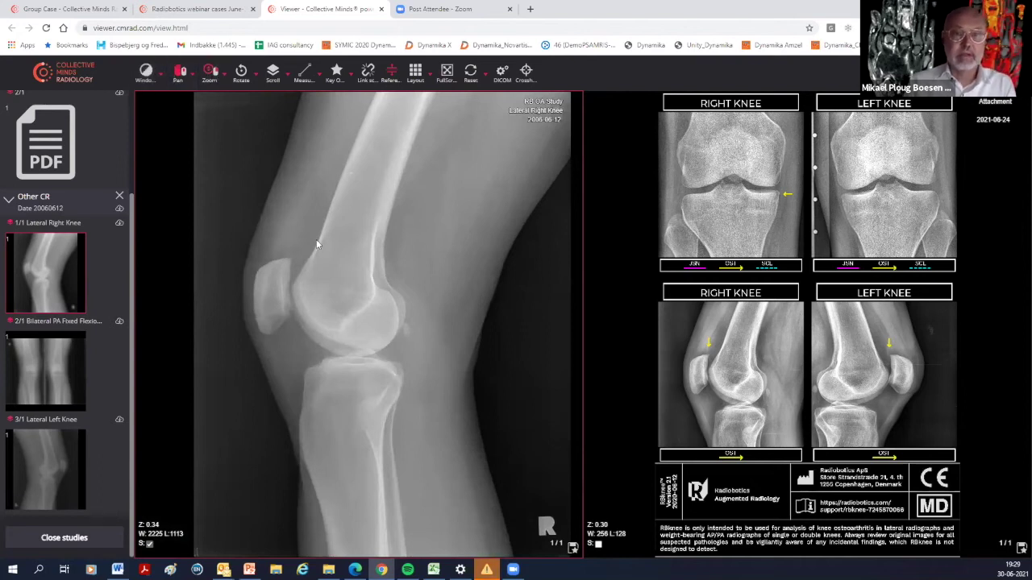
- Adjust the lateral right knee radiograph's windowing to about W 2486, L 1371 and examine the upper edge of the patella up close
left_click(147, 72)
left_click_drag(376, 351, 287, 230)
left_click_drag(467, 441, 516, 476)
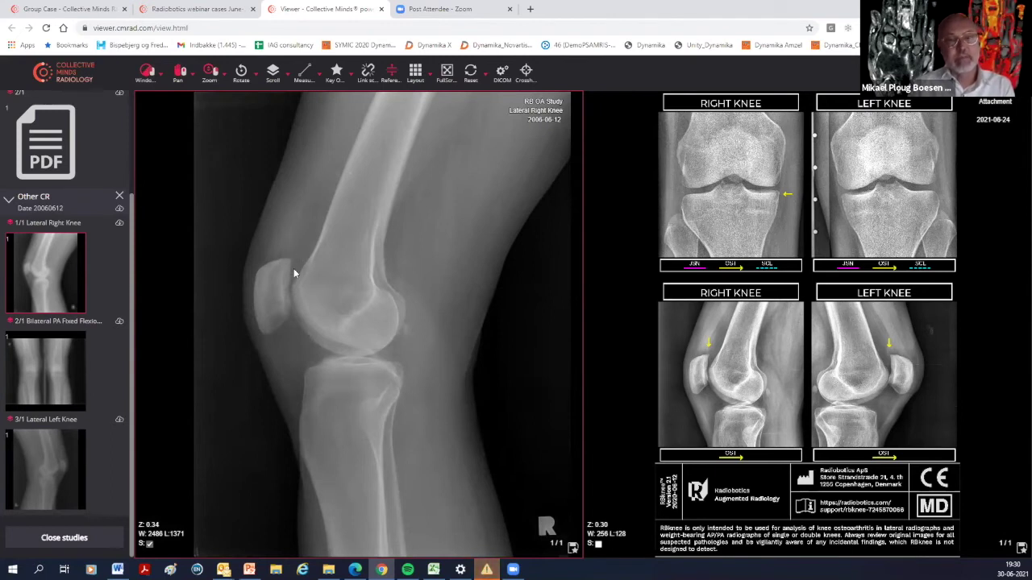
scroll(368, 279, "up", 5)
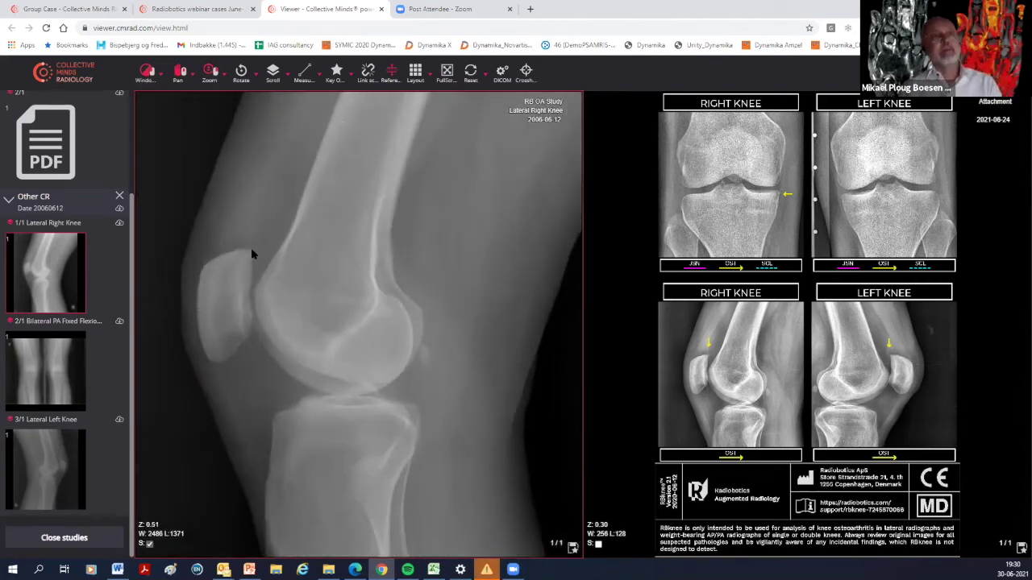
- Examine the osteophyte arrows above the right and left patellae on the lateral views of the annotated RBknee image
left_click(754, 351)
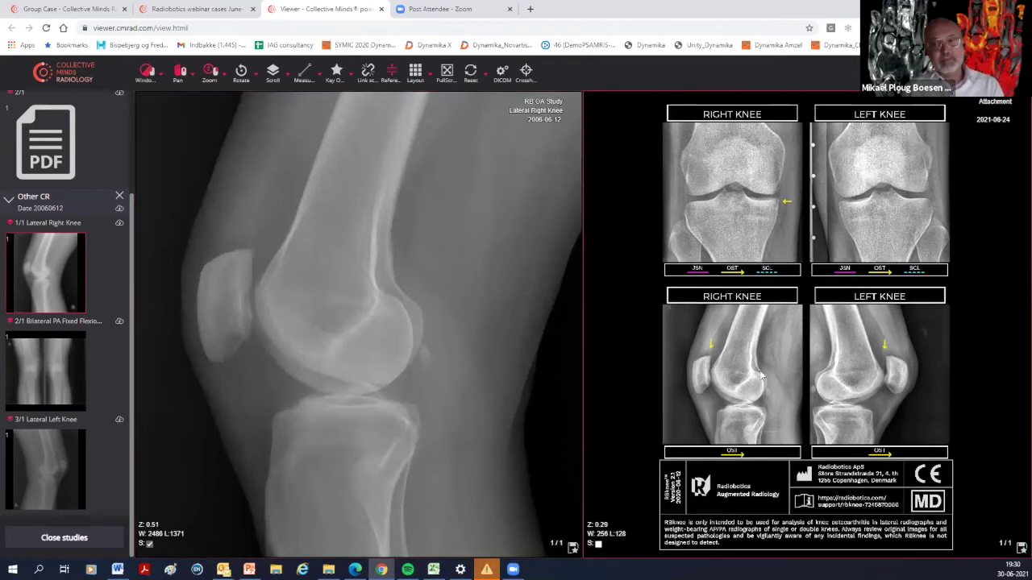
scroll(755, 340, "up", 8)
scroll(755, 341, "down", 1)
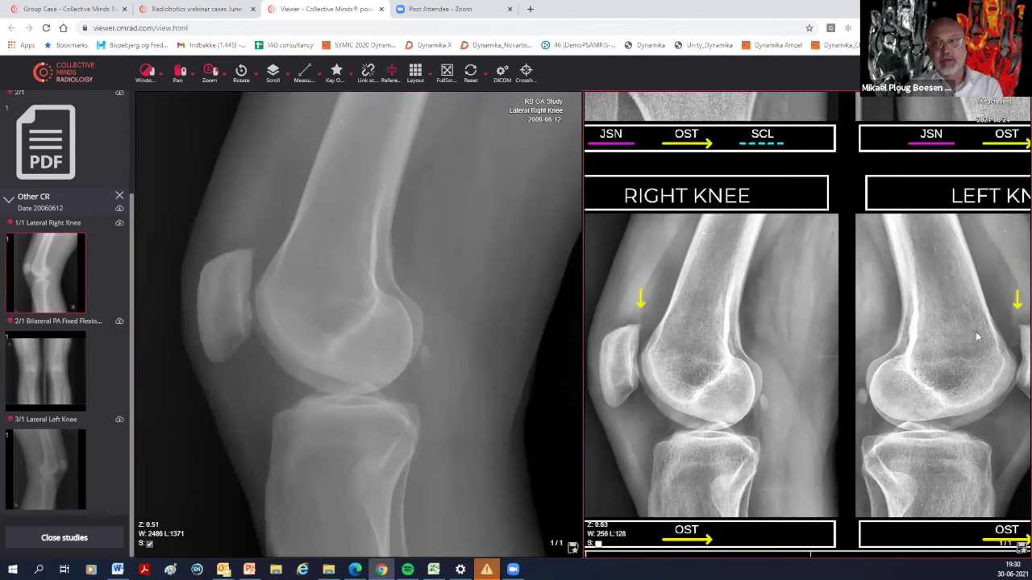
scroll(982, 329, "down", 4)
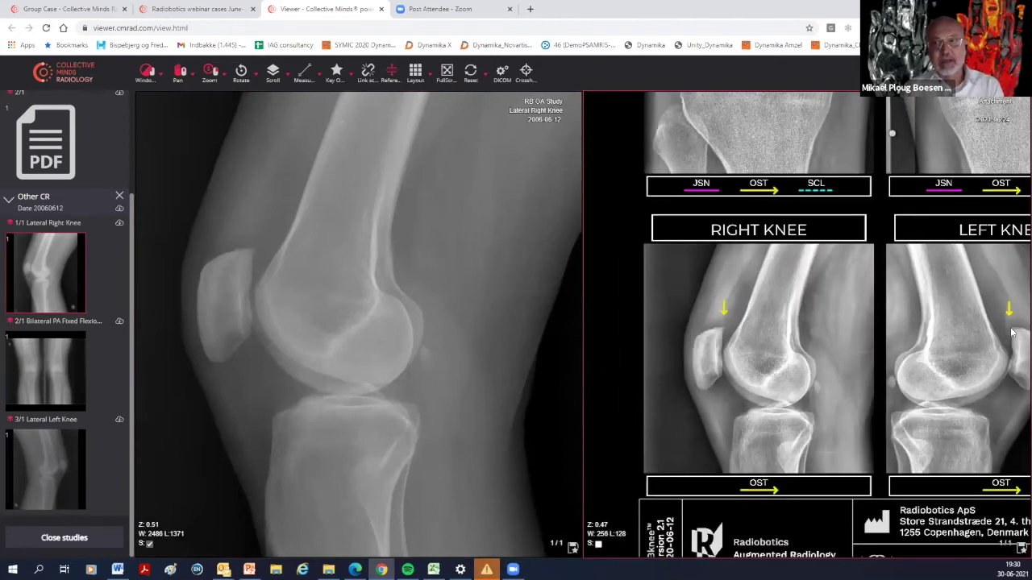